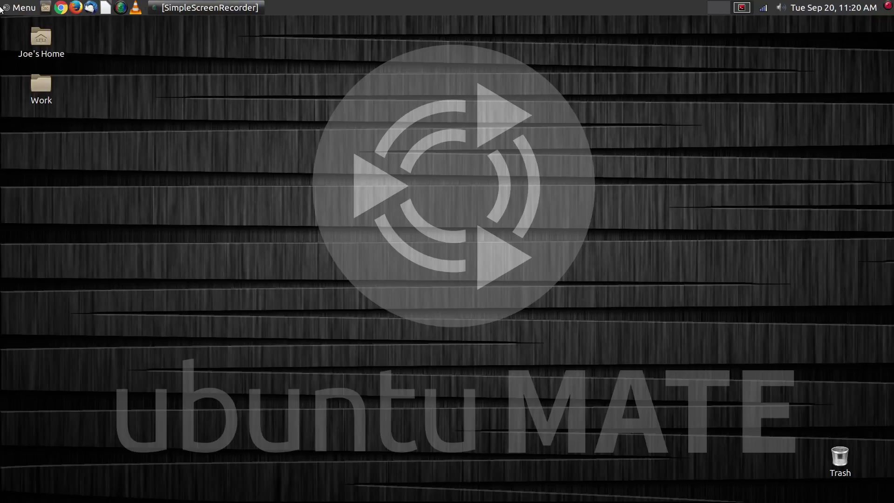
Step: Open the main menu, dismiss it, then reopen it to show Favorites such as Galculator and gThumb
click(2, 9)
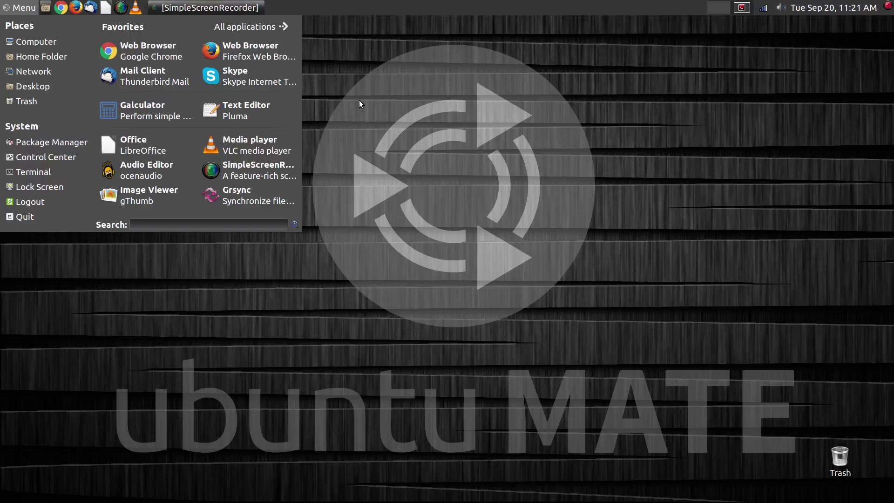
click(418, 83)
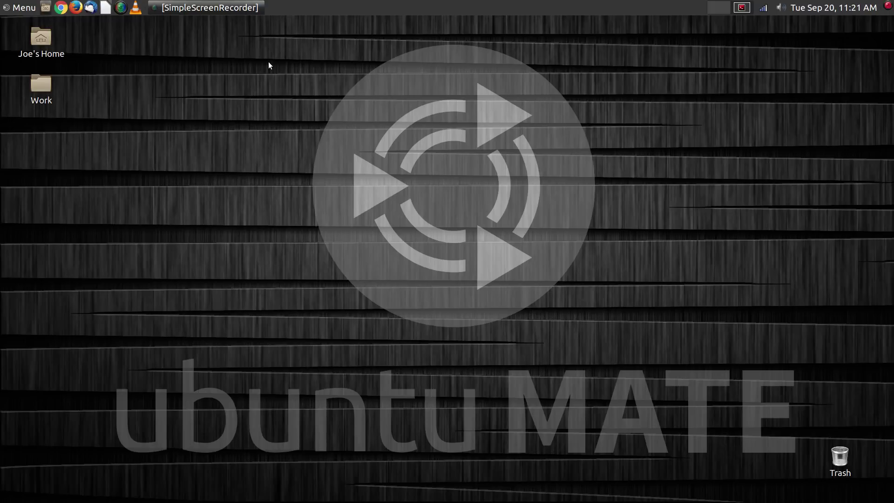
click(4, 6)
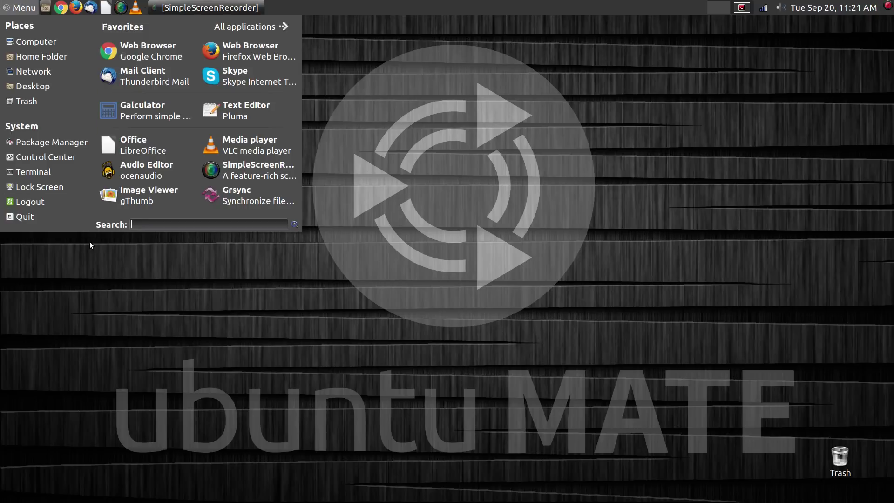
Step: Launch MATE Control Center from the System menu and drag its window into place near the top right
click(80, 163)
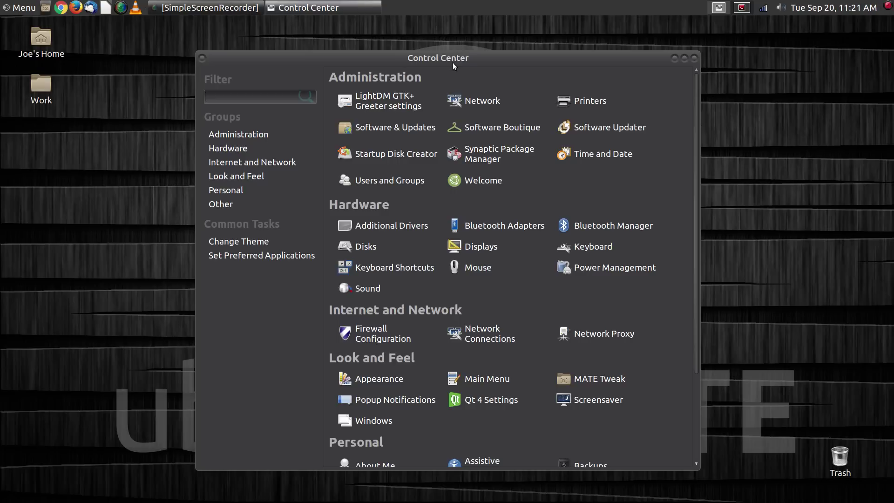
drag(452, 63, 433, 43)
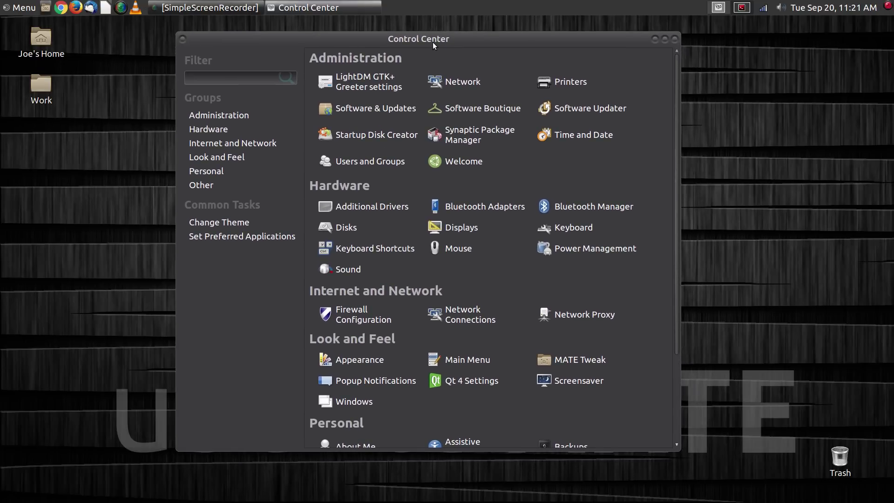
drag(432, 42, 231, 54)
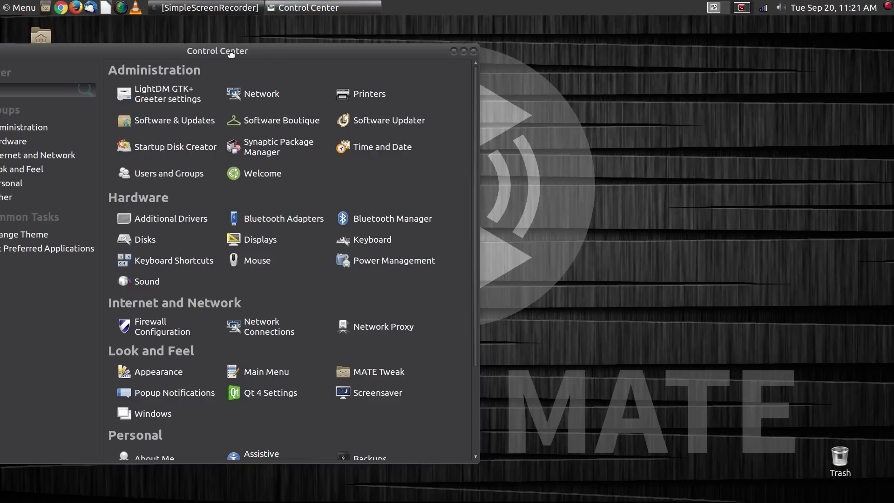
drag(231, 54, 458, 53)
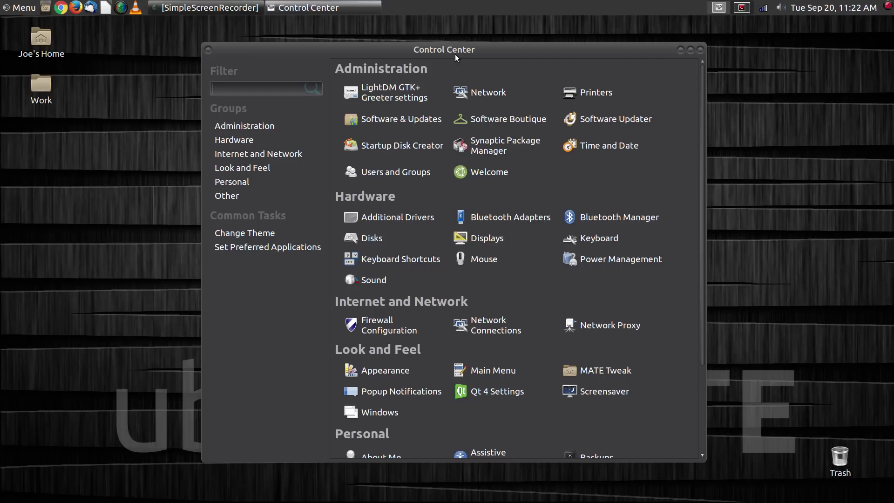
drag(455, 52, 441, 36)
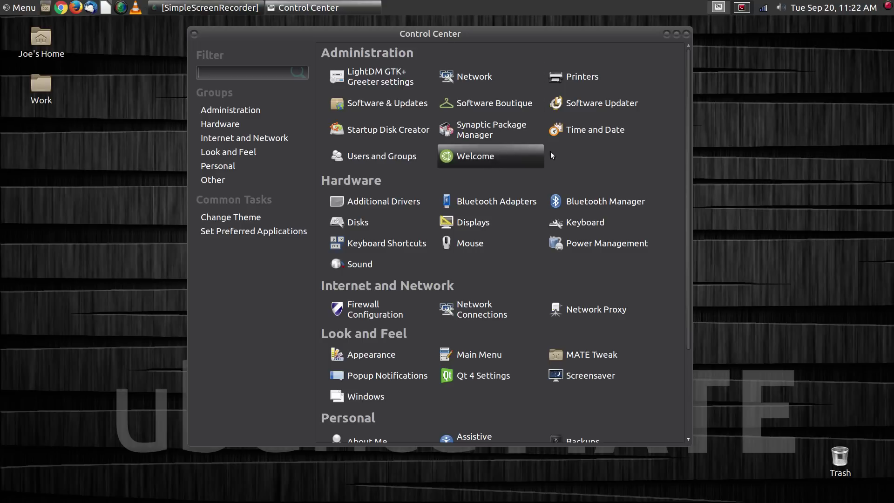
Step: Launch Welcome from Administration, move its window up-left, and show its Introduction page
click(495, 162)
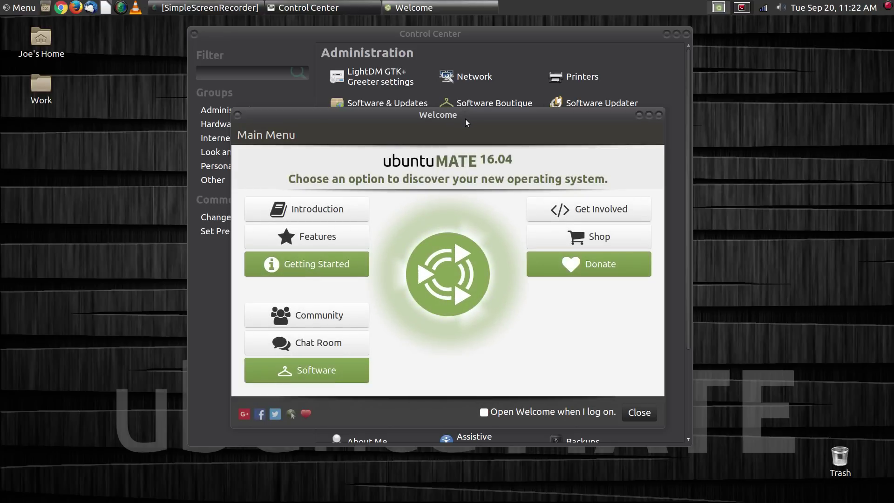
drag(468, 114, 423, 68)
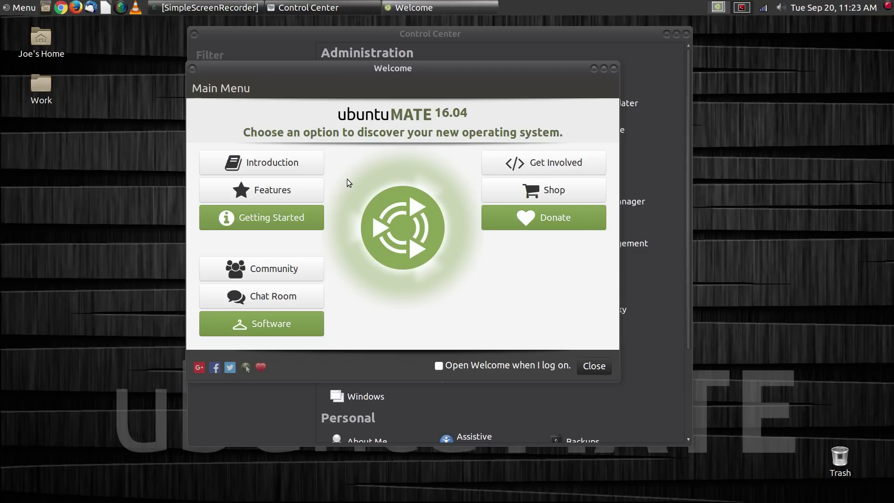
click(305, 168)
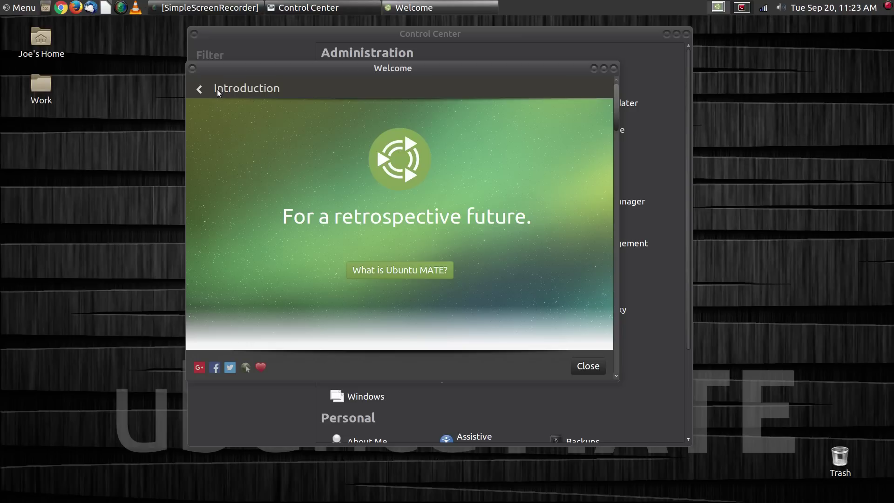
Step: Return to the Welcome main menu and open Getting Started with Post-Installation, Familiarity and Troubleshooting topics
click(202, 89)
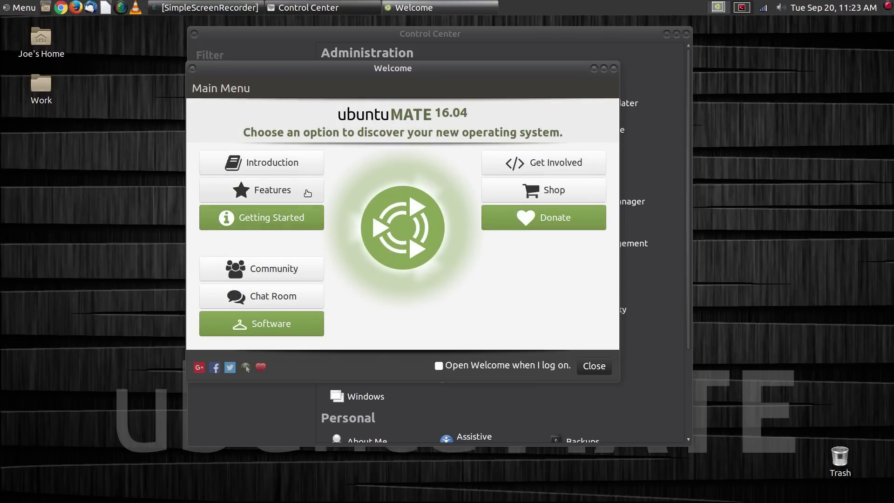
click(299, 217)
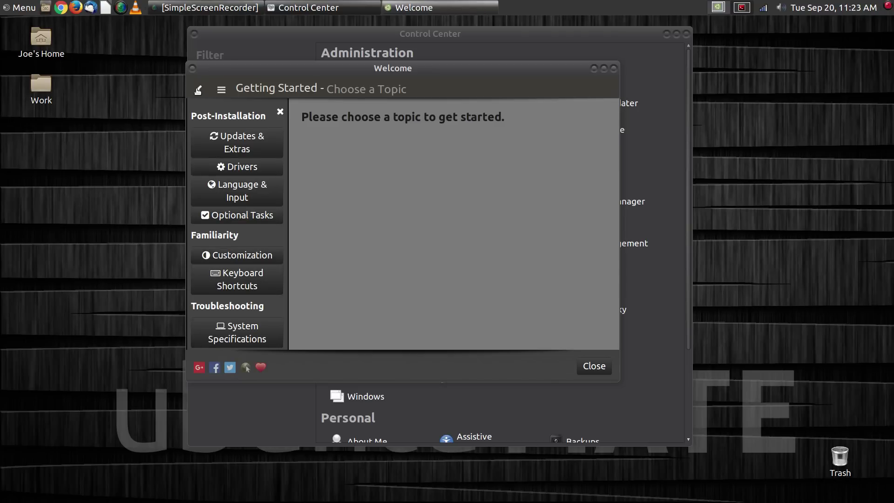
Step: Go back to the Welcome main menu and open the Software Boutique overview page
click(198, 90)
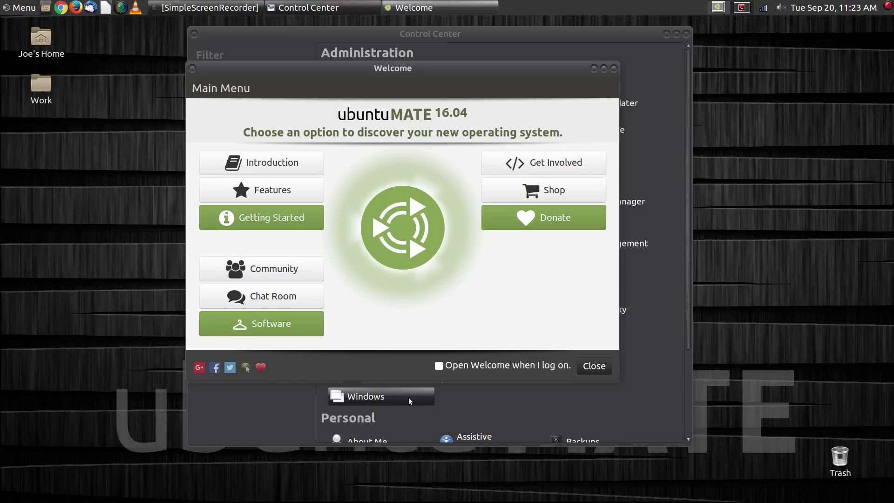
click(301, 329)
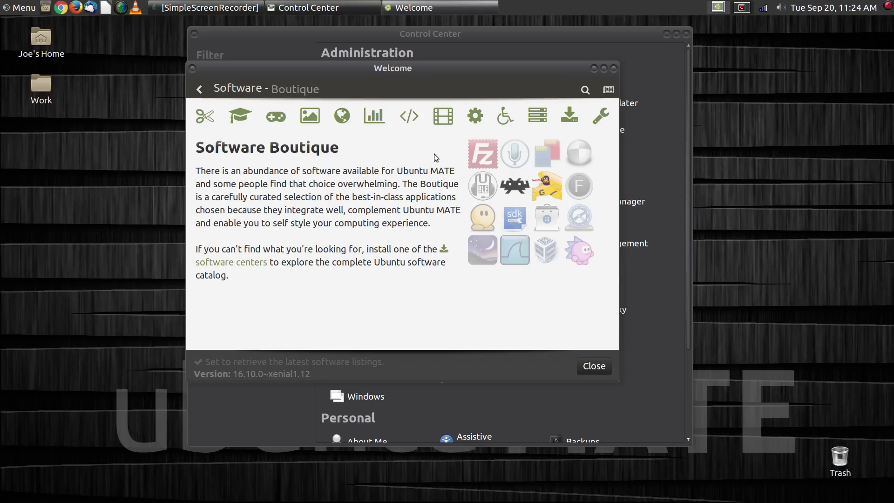
Step: Show the Internet category and scroll through it past Google Chrome to Iced Tea Plug-in and Insync
click(341, 125)
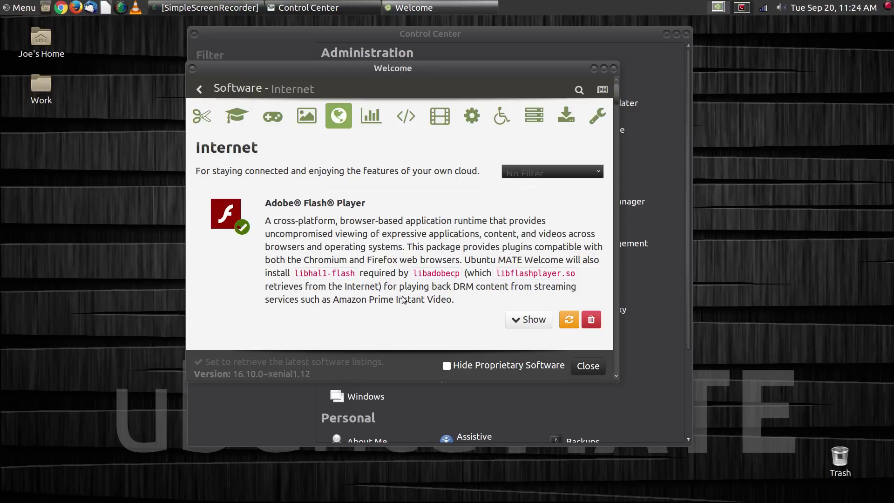
scroll(403, 295, down, 3)
scroll(401, 291, down, 3)
scroll(402, 278, down, 3)
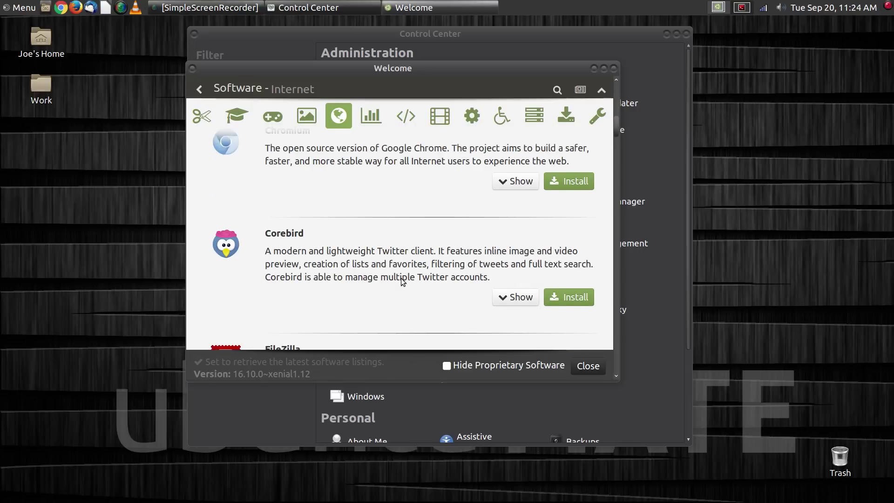
scroll(403, 282, down, 3)
scroll(404, 281, down, 3)
scroll(404, 282, down, 2)
scroll(403, 282, down, 2)
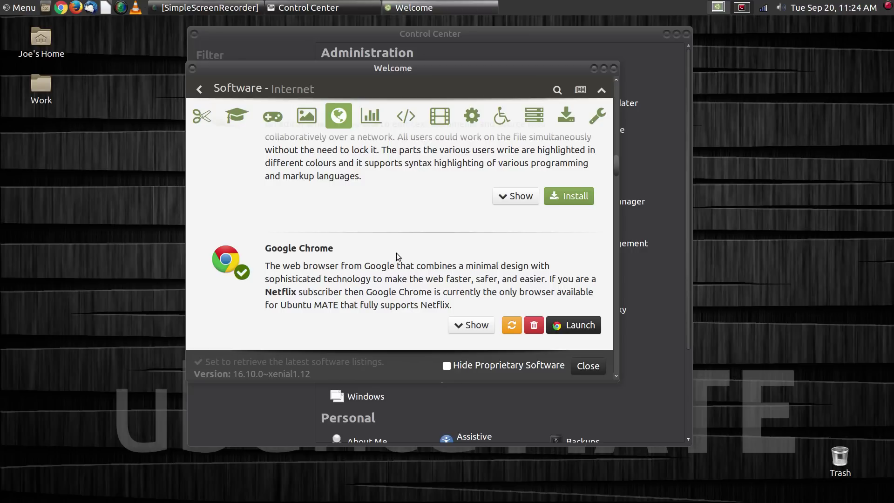
scroll(396, 254, down, 2)
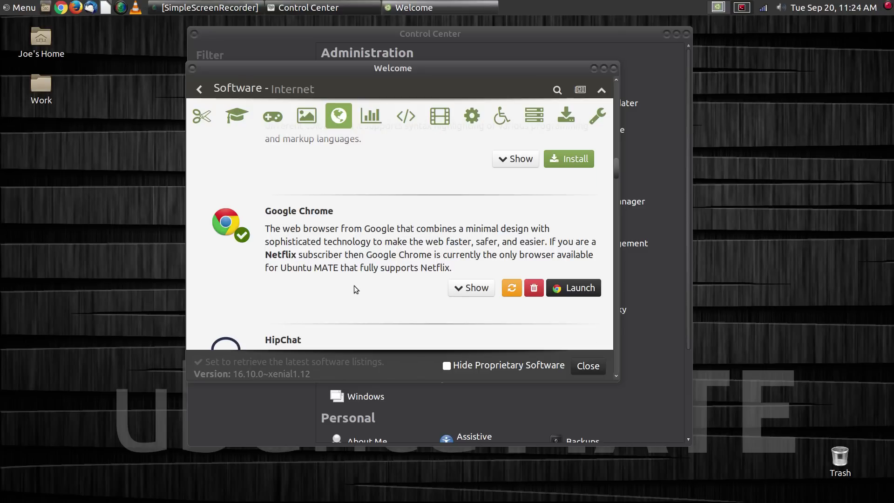
scroll(354, 286, down, 5)
scroll(354, 286, down, 15)
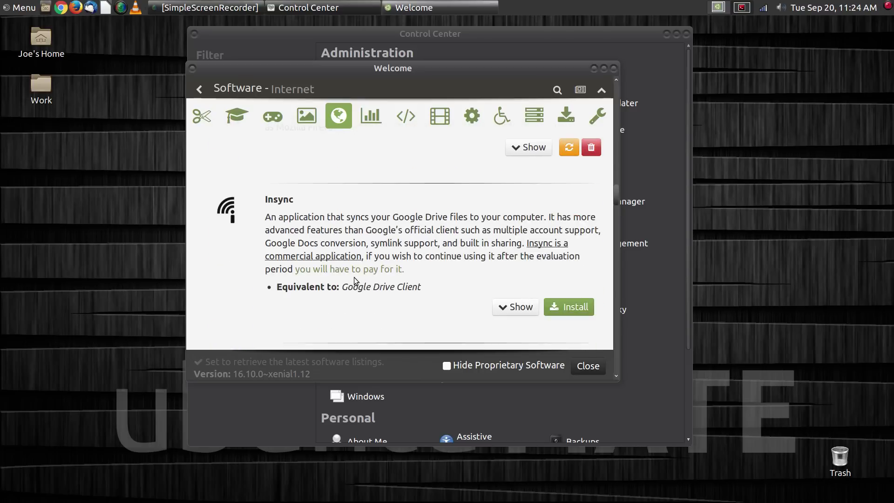
scroll(354, 278, up, 6)
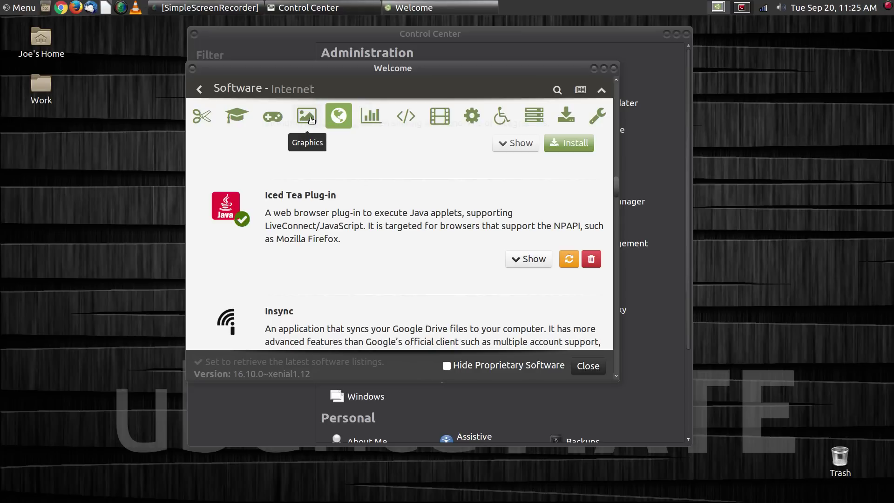
Step: Show the Sound & Video category and scroll down to Spotify and YouTube Downloader
click(442, 123)
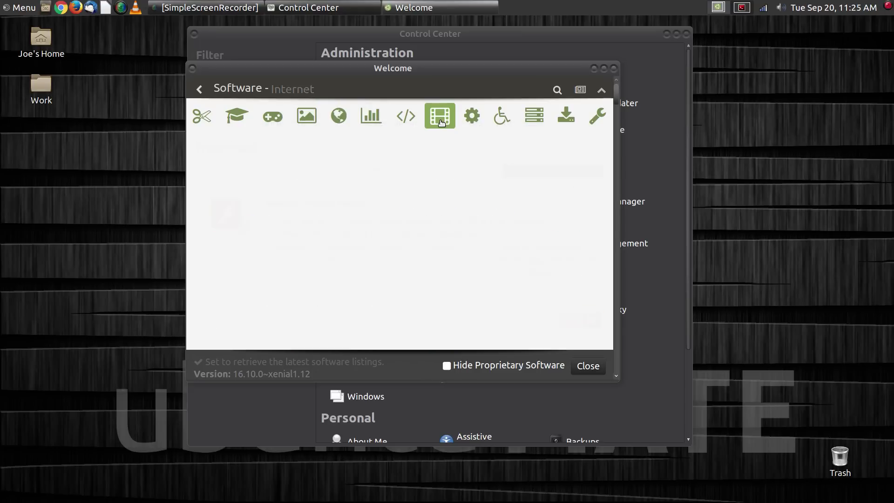
scroll(437, 217, down, 5)
scroll(438, 219, down, 10)
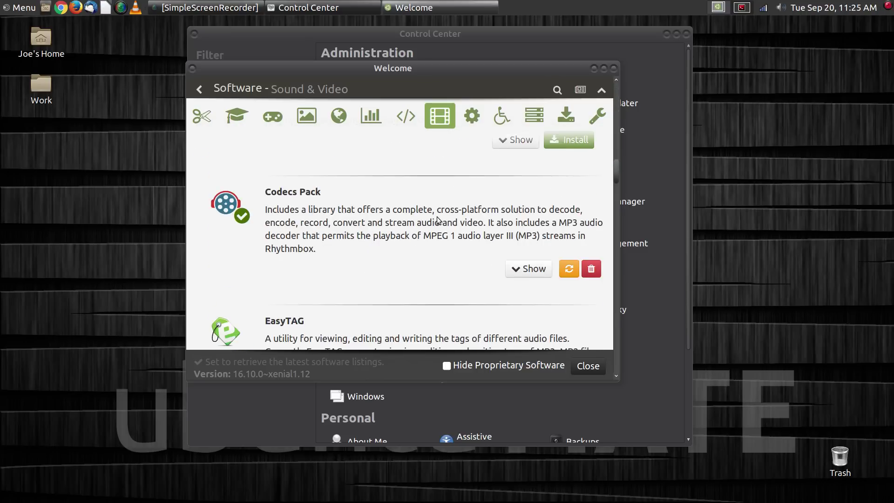
scroll(438, 220, down, 10)
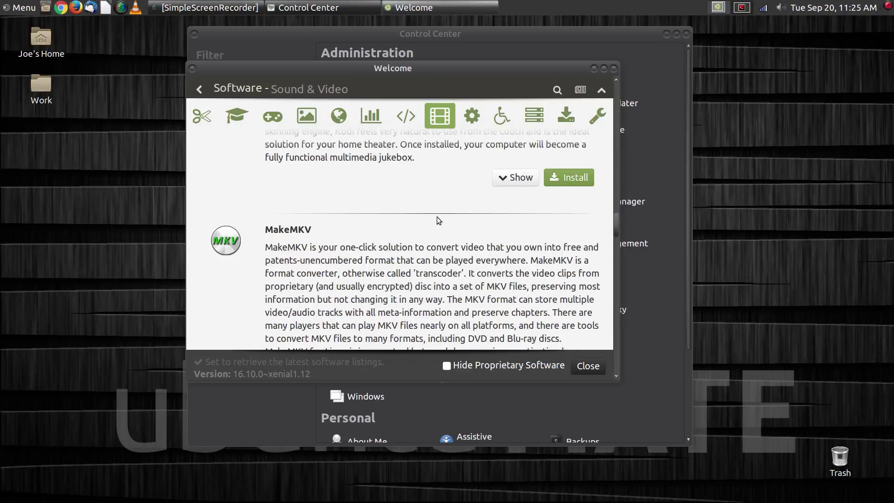
scroll(438, 220, down, 10)
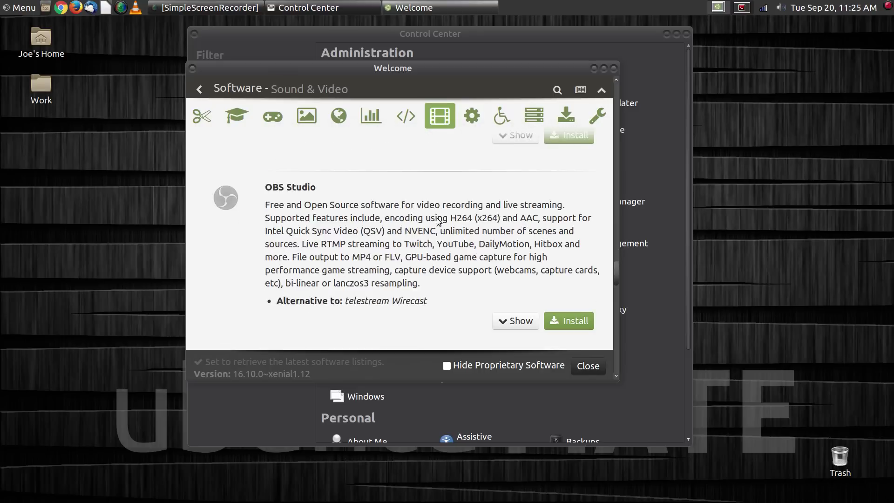
scroll(438, 220, down, 10)
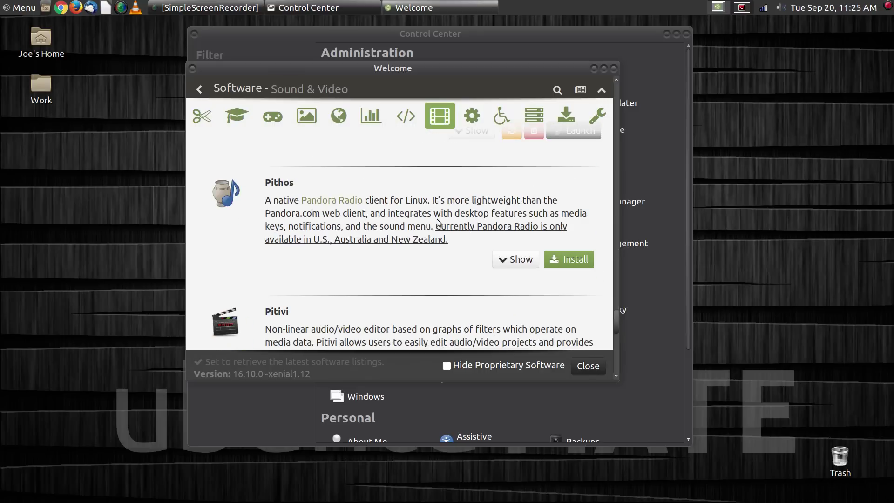
scroll(437, 222, down, 8)
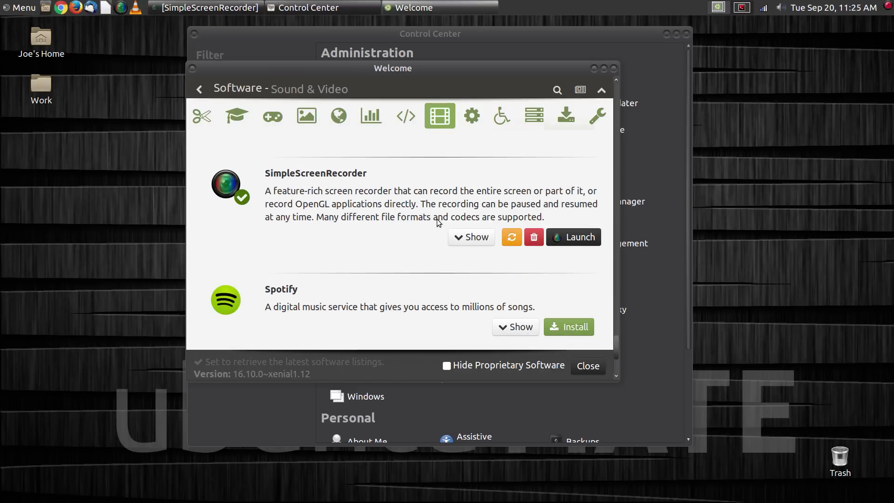
scroll(437, 222, up, 6)
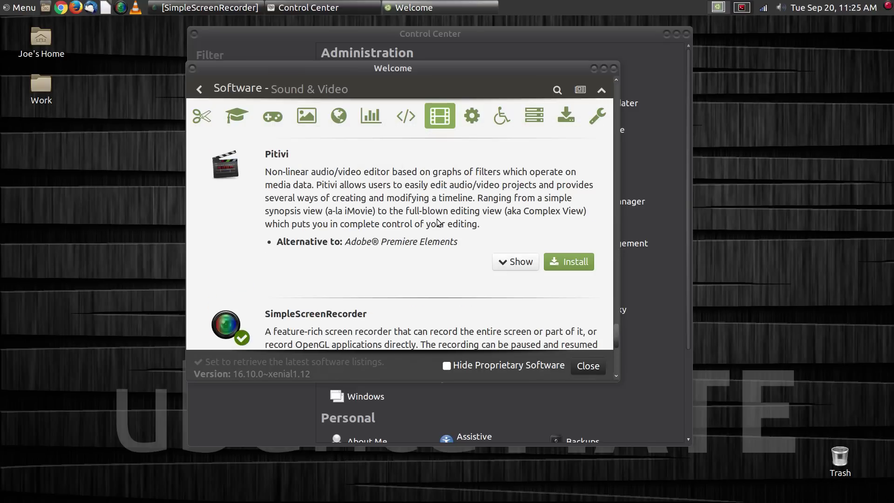
scroll(437, 223, down, 5)
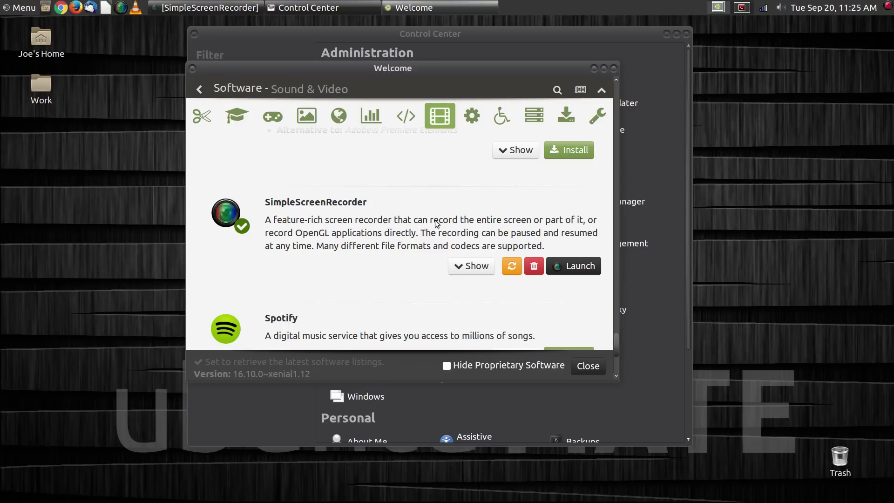
scroll(436, 223, down, 5)
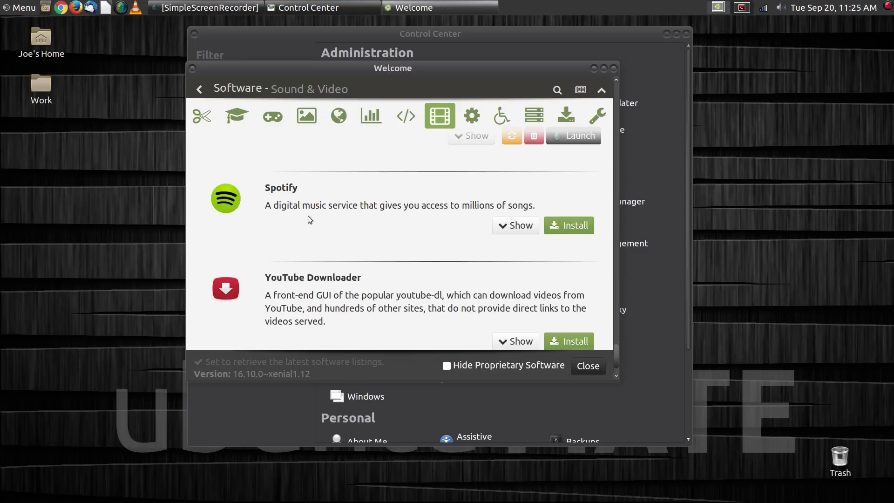
scroll(406, 252, down, 1)
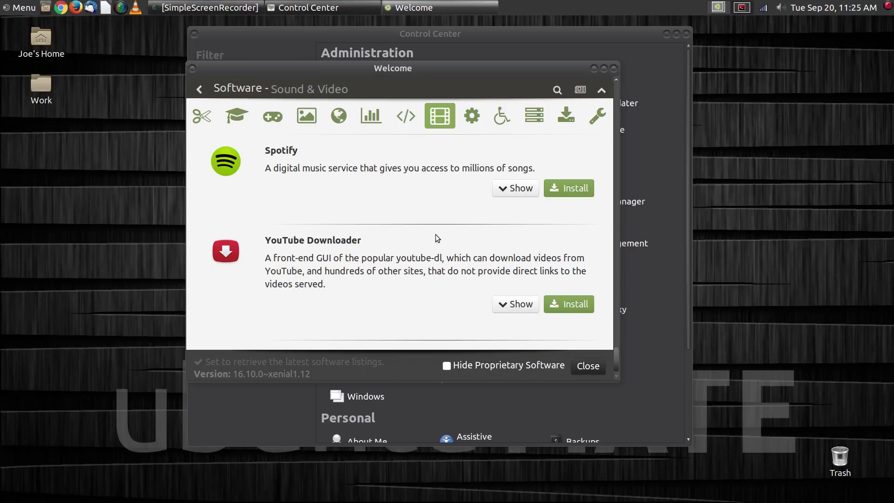
scroll(432, 234, up, 2)
scroll(432, 234, down, 1)
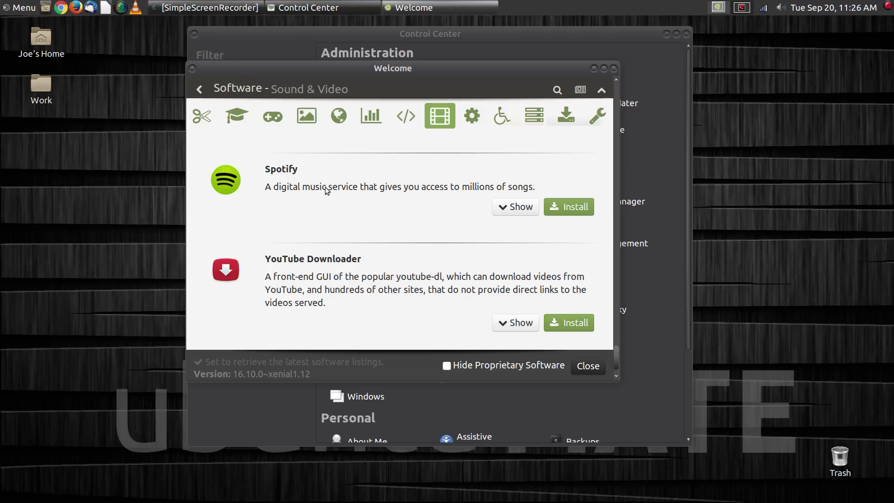
Step: Install Spotify, entering the administrator password to start downloading spotify-client
click(574, 210)
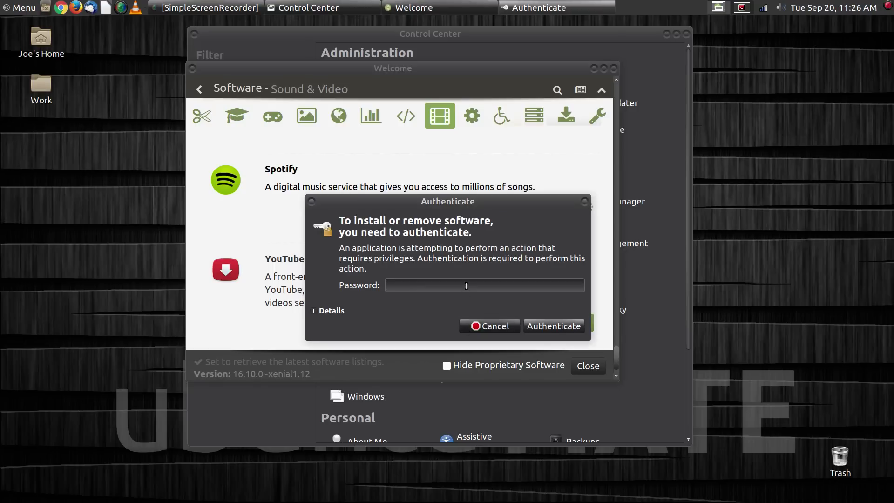
text(••••••••)
key(Return)
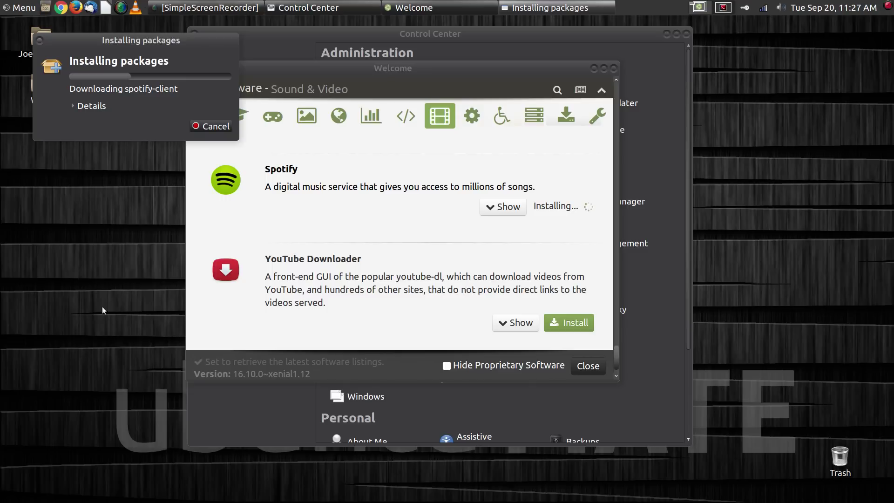
Step: Expand the installation details and wait until Spotify is installed and shows Launch
click(101, 110)
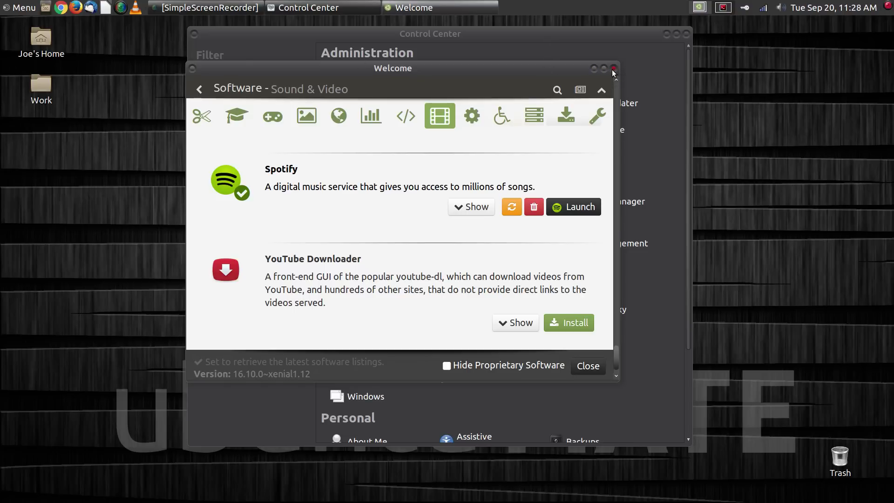
Step: Close the Welcome window and scroll Control Center down to the Personal and Other groups
click(613, 70)
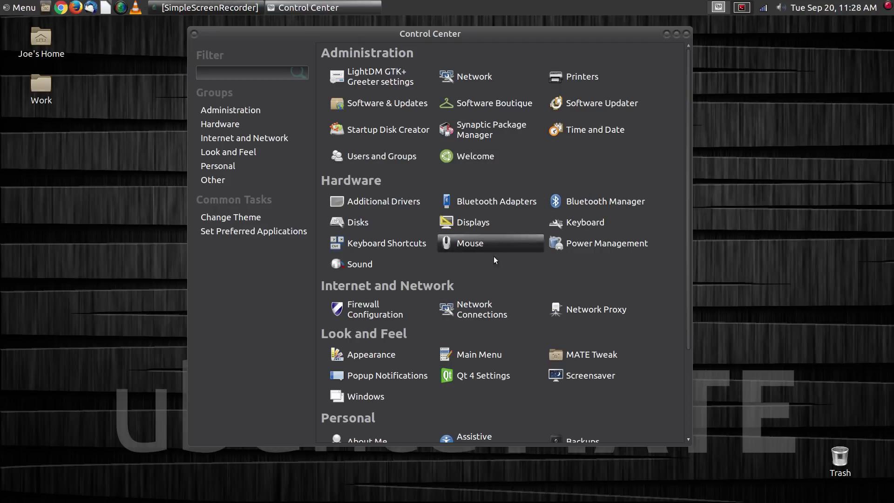
scroll(485, 273, down, 3)
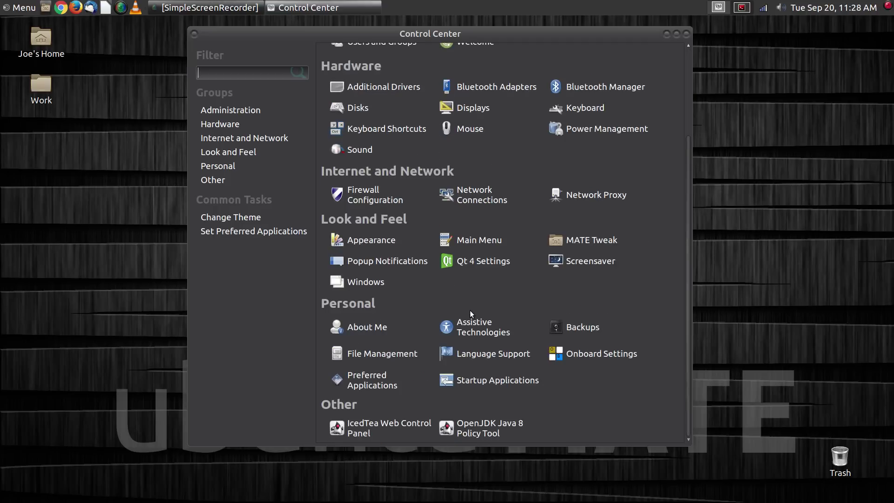
click(405, 250)
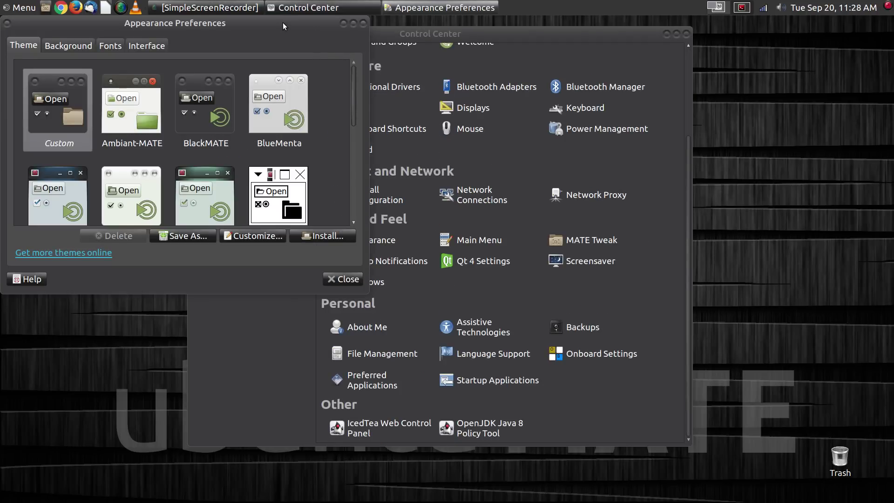
drag(283, 26, 502, 47)
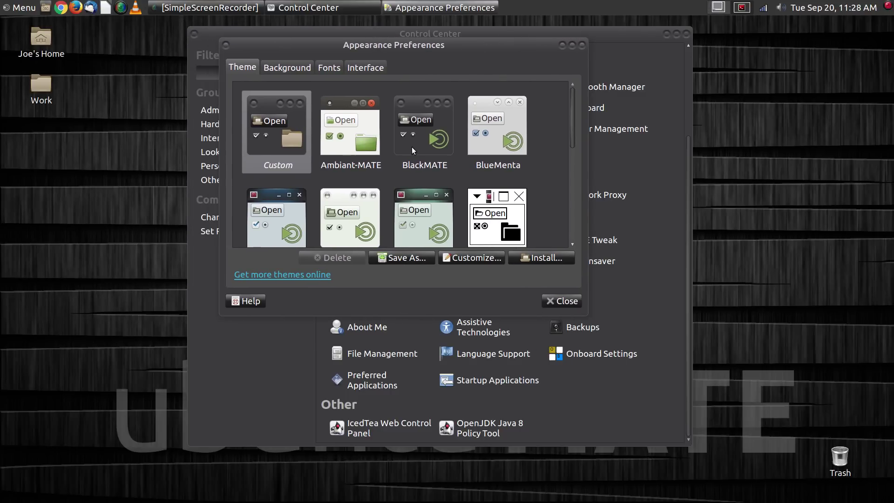
click(580, 45)
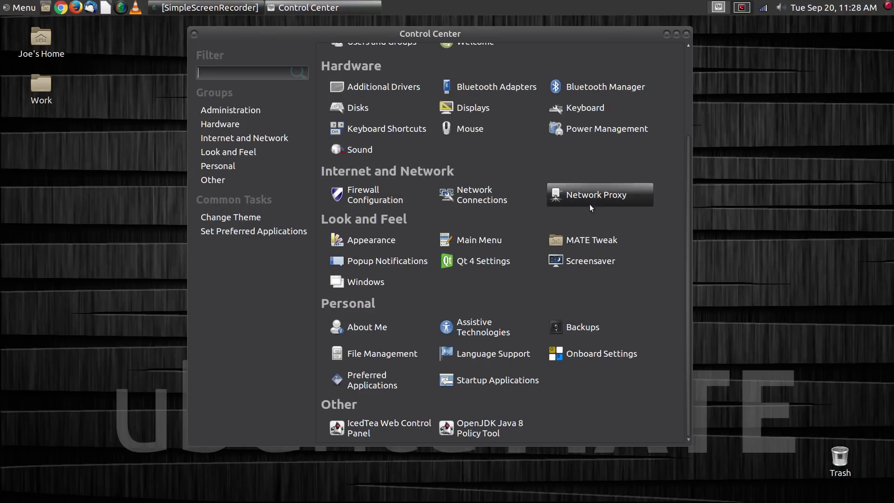
Step: Open MATE Tweak's Interface section and view the panel layouts, keeping Custom: joe-tweak selected
click(592, 245)
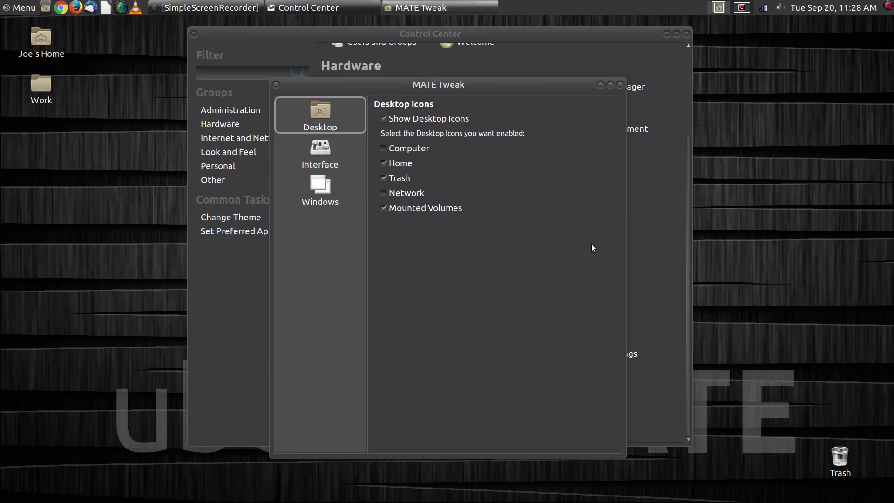
click(328, 159)
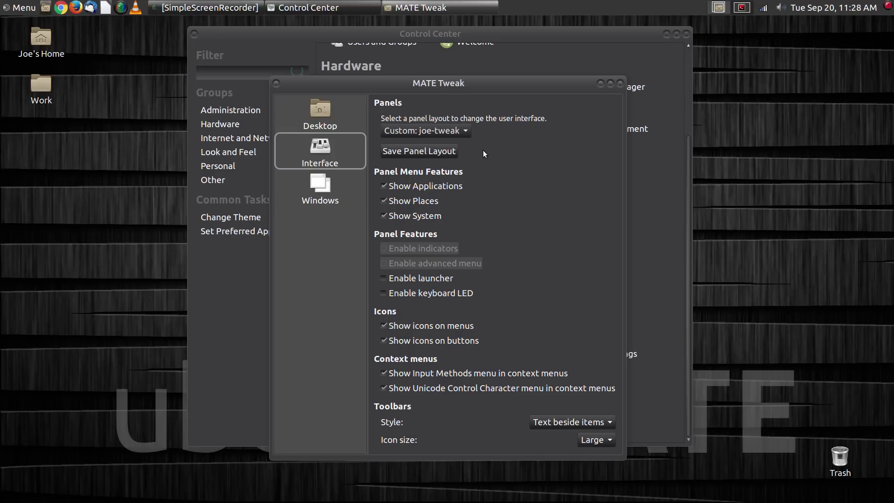
click(469, 135)
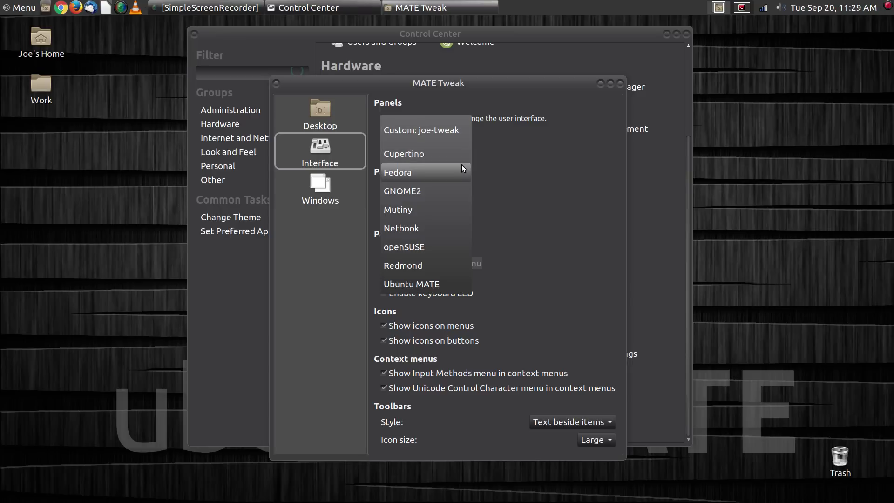
click(538, 160)
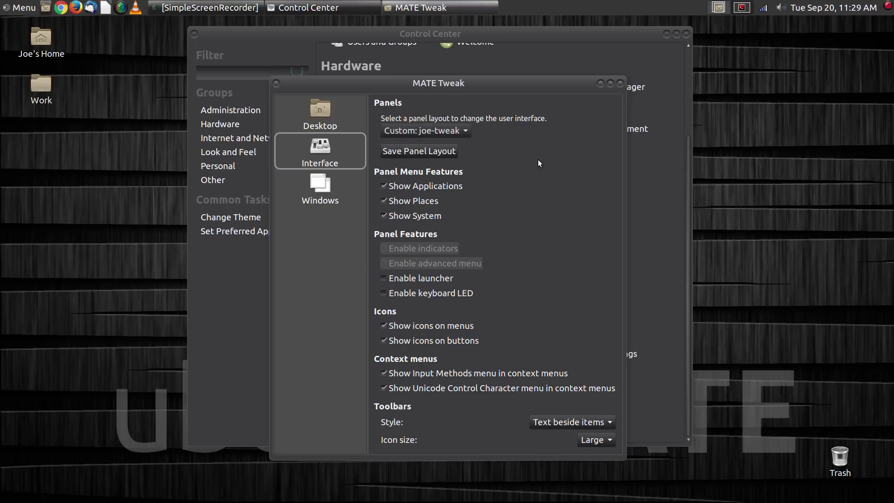
Step: Show MATE Tweak's Windows section with snapping, Traditional (Right) controls and Marco compositor settings
click(323, 197)
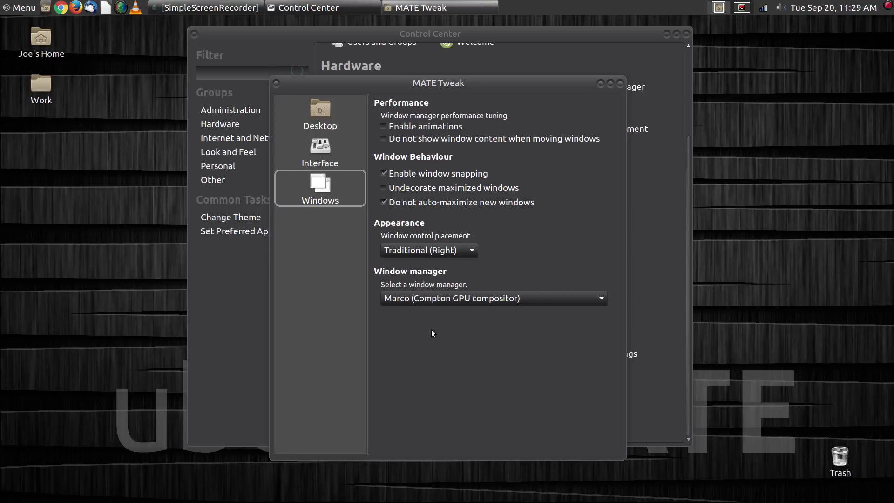
Step: Check the recording is still running, then close Control Center and minimize SimpleScreenRecorder
key(alt+Tab)
key(alt+Tab)
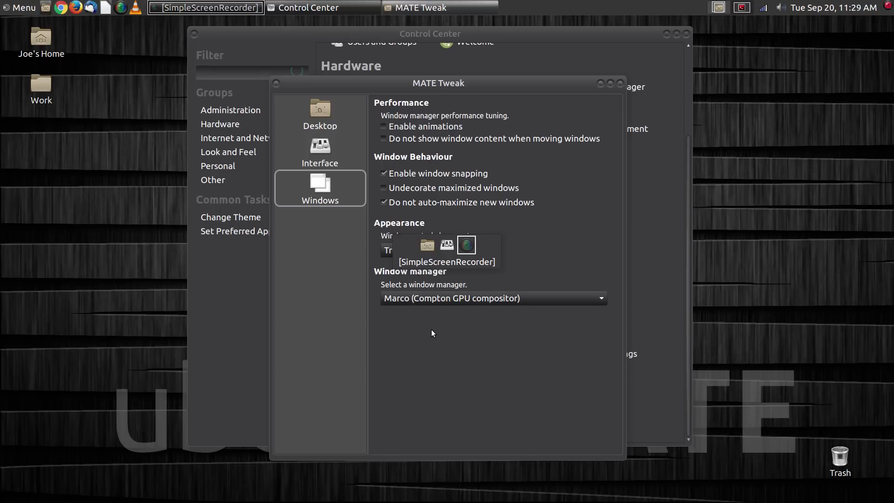
key(alt+Tab)
key(alt+Tab)
key(alt+Tab)
key(alt+Tab)
key(alt+Tab)
key(alt+Tab)
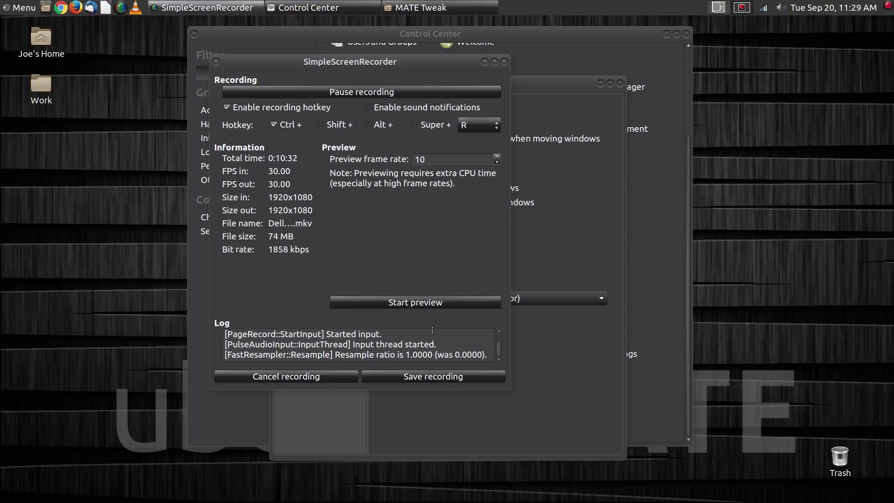
key(alt+Tab)
key(alt+Tab)
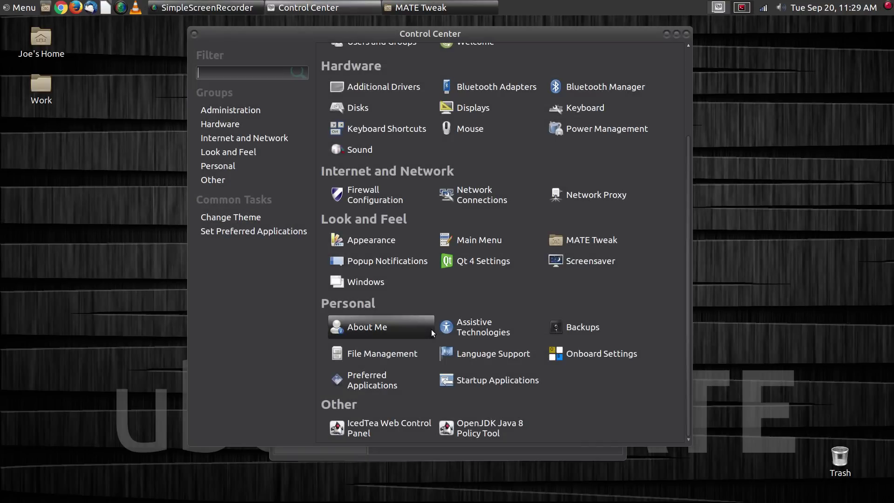
key(ctrl+alt+Right)
key(ctrl+alt+Left)
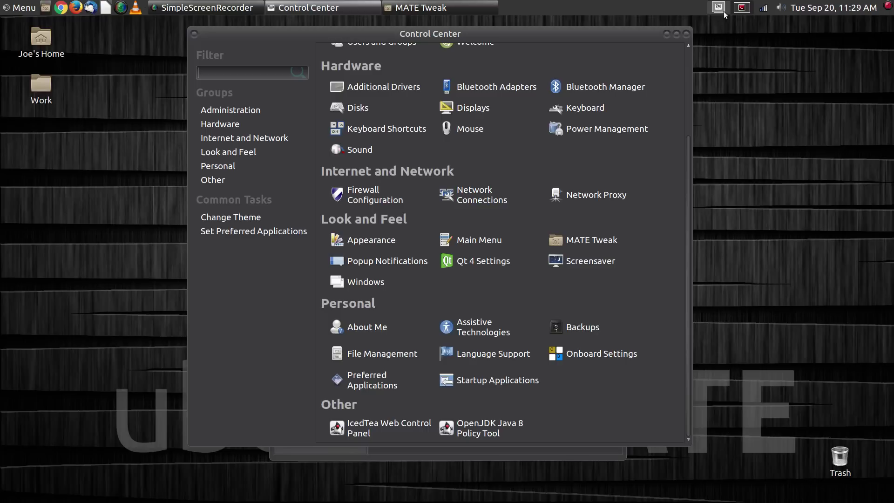
click(687, 37)
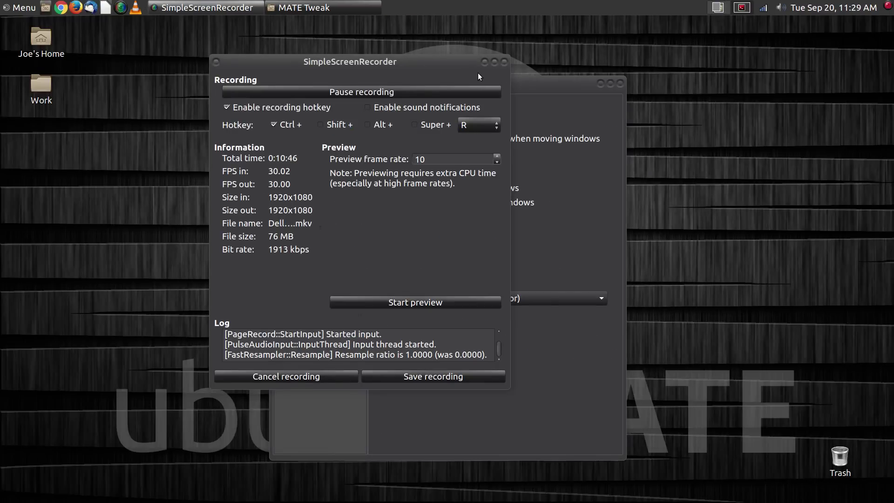
click(484, 62)
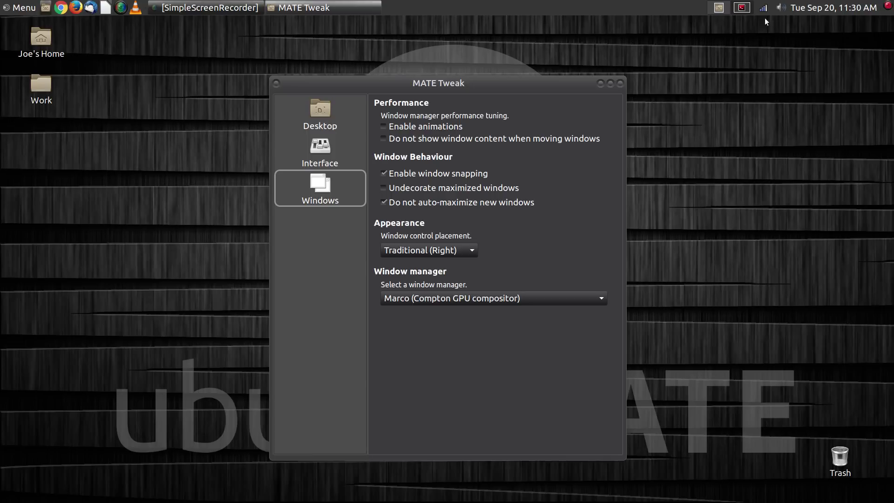
Step: Toggle SimpleScreenRecorder between tray and taskbar, then open and dismiss its tray menu twice
click(890, 6)
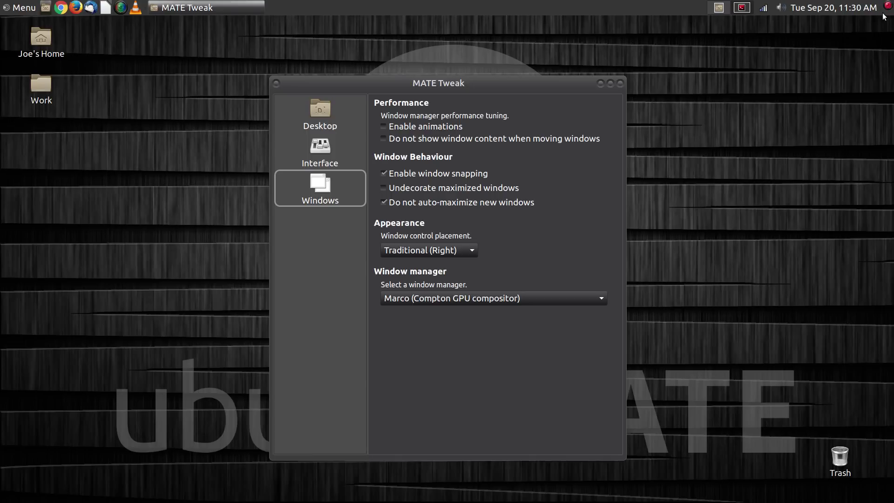
click(890, 6)
click(890, 5)
right_click(889, 5)
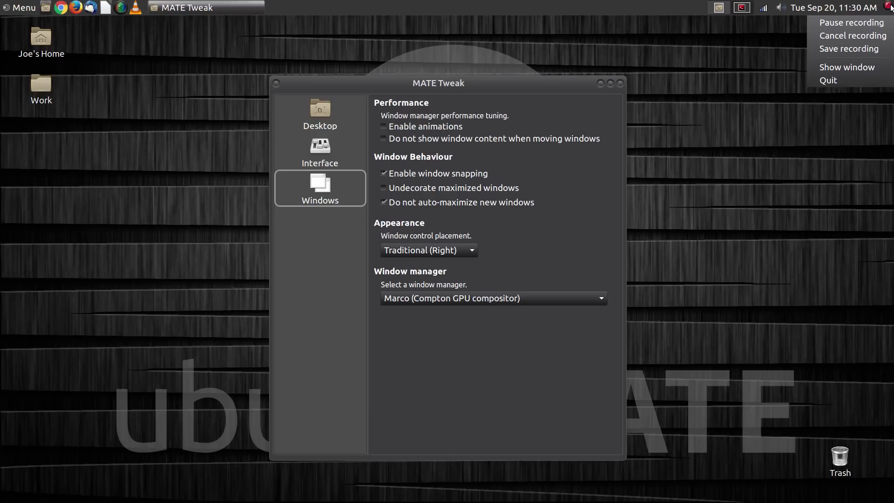
click(762, 80)
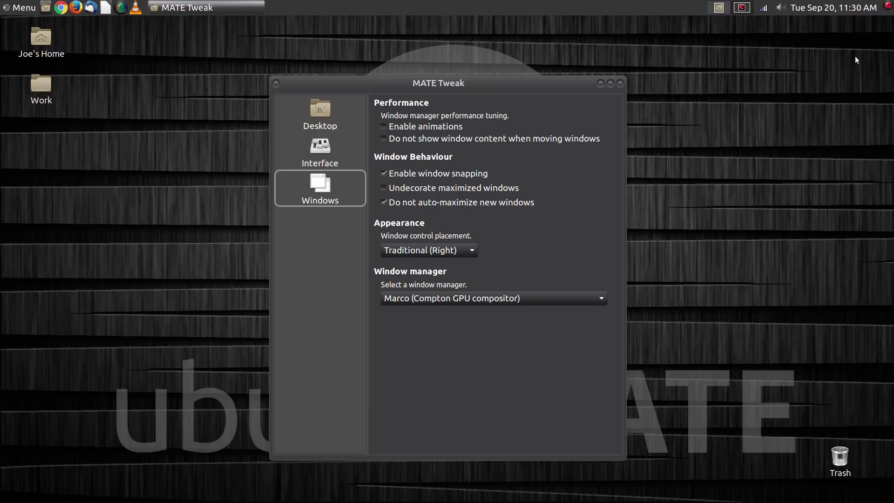
right_click(888, 8)
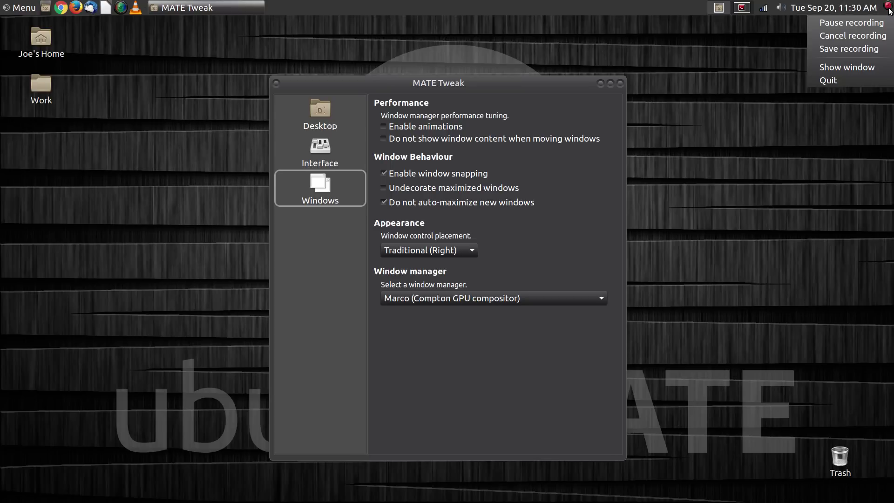
click(762, 105)
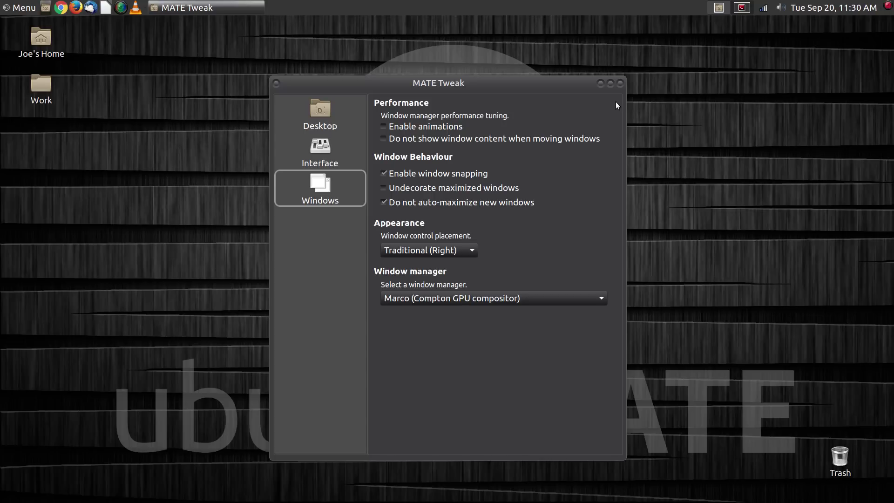
Step: Close MATE Tweak and open a terminal running htop to view CPU, memory and processes
click(618, 82)
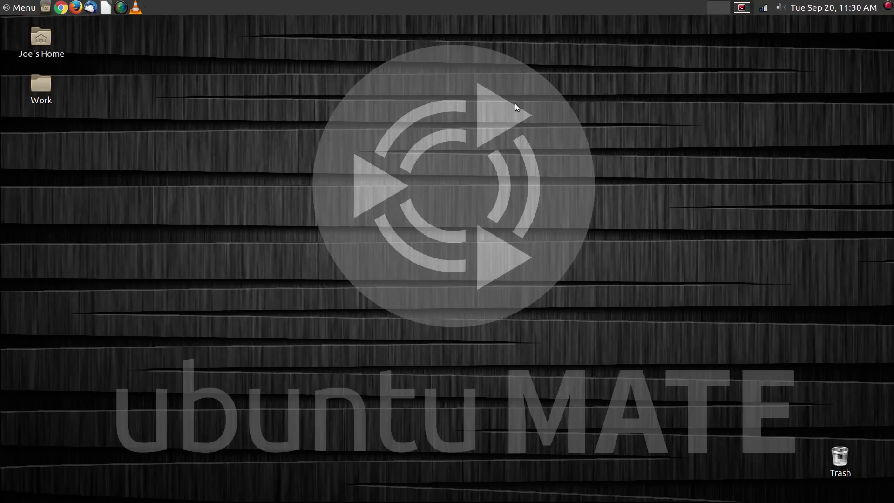
key(ctrl+alt+t)
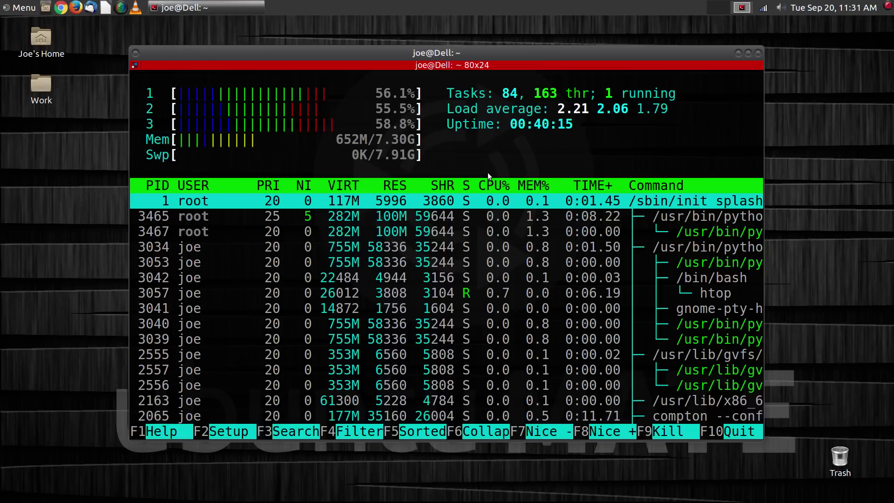
Step: Quit htop and run sudo lsblk with the account password to list sda, sdb, sdc and sr0
key(q)
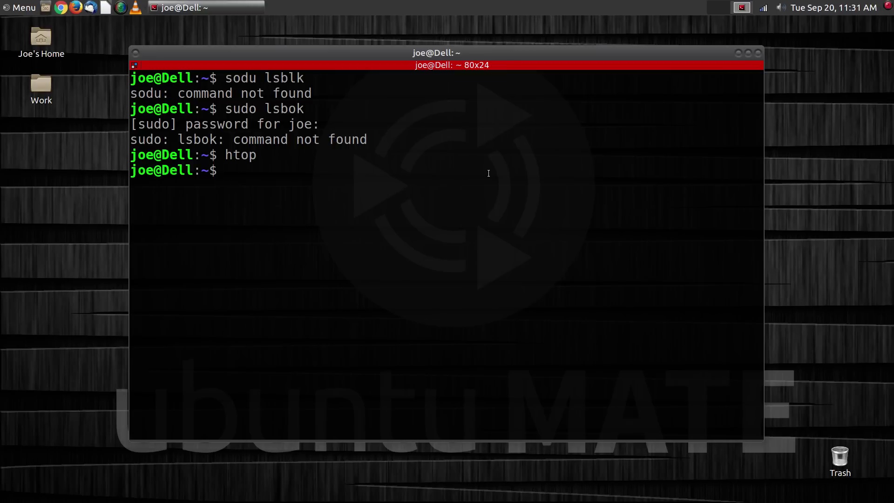
text(sudo lsblk)
key(Return)
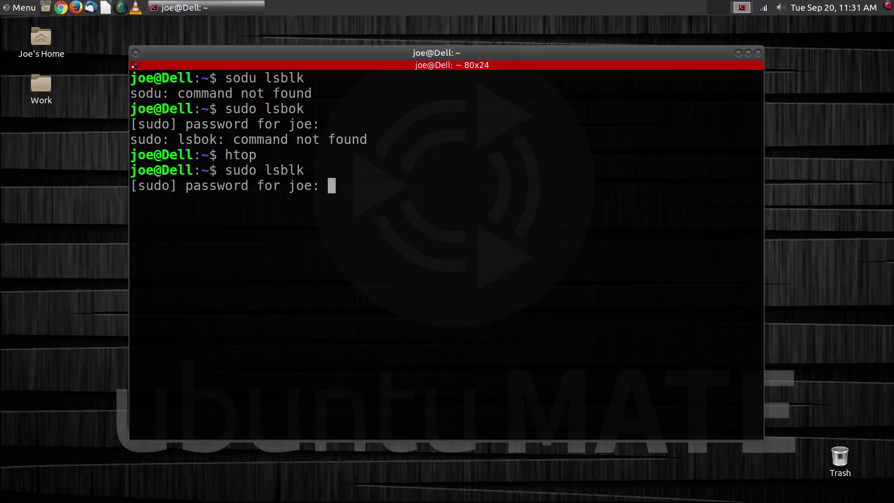
key(Return)
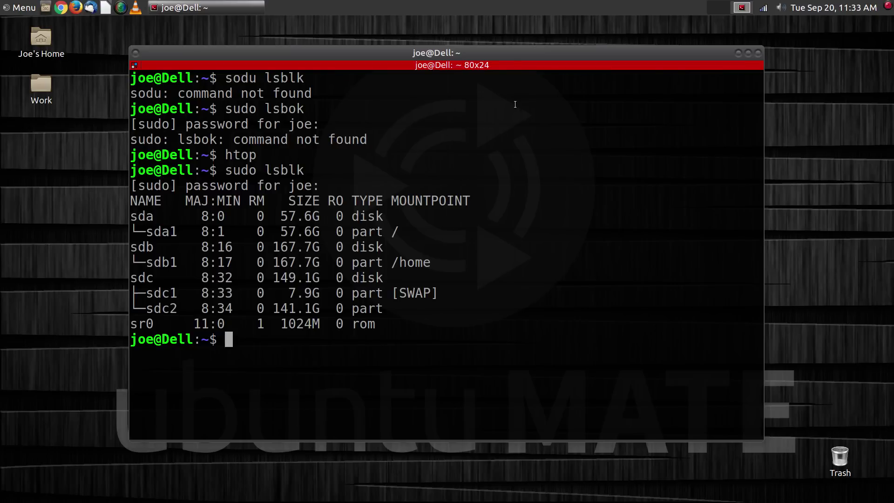
Step: Close the terminal and flip between workspaces 1 and 2, ending on workspace 1
click(755, 58)
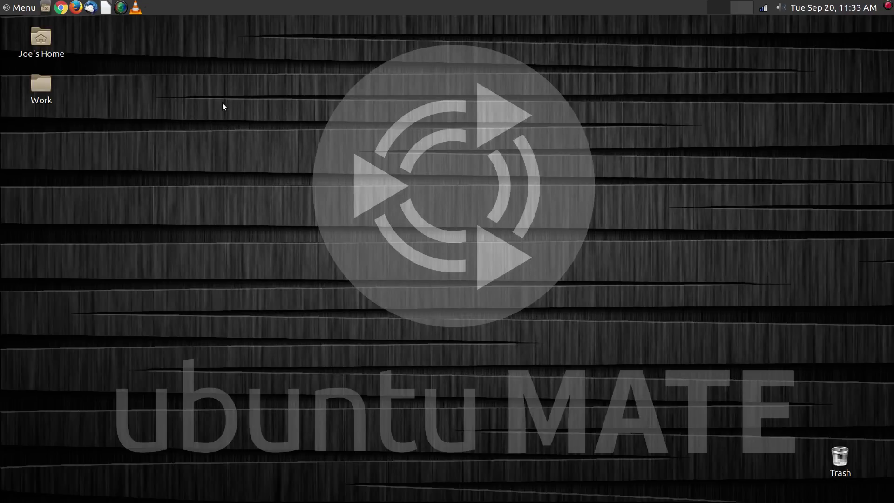
key(ctrl+alt+Left)
key(ctrl+alt+Right)
key(ctrl+alt+Left)
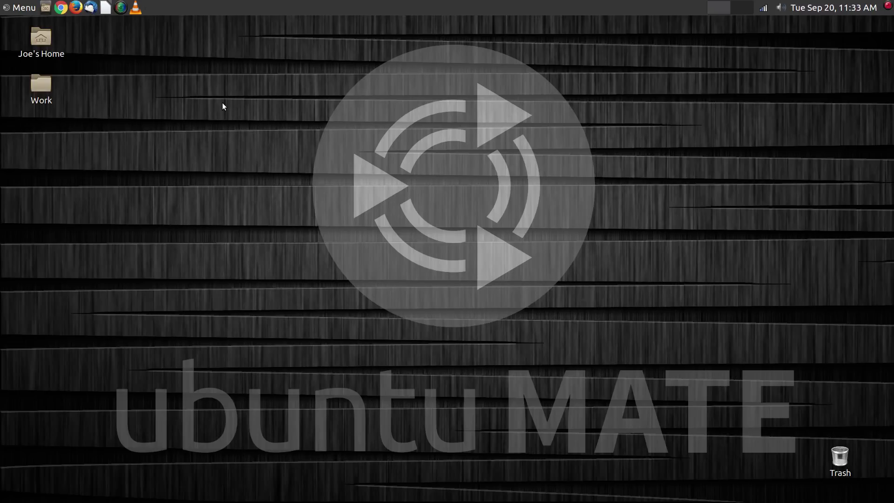
key(ctrl+alt+Right)
key(ctrl+alt+Left)
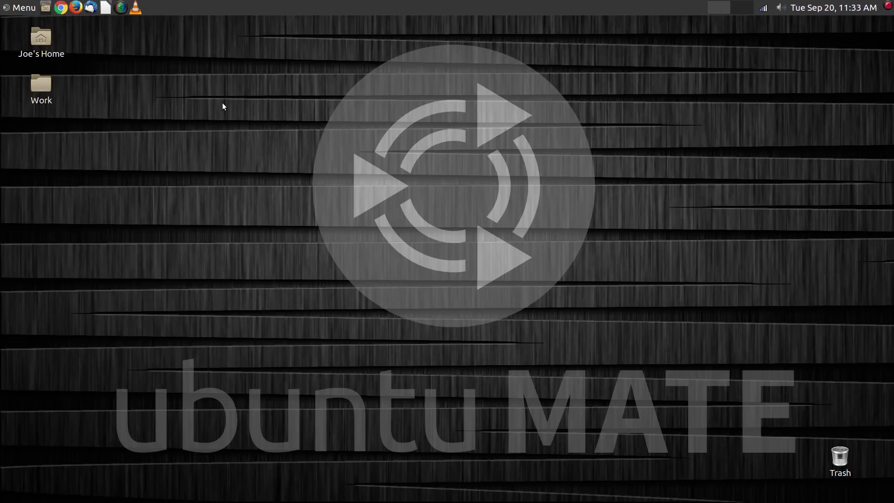